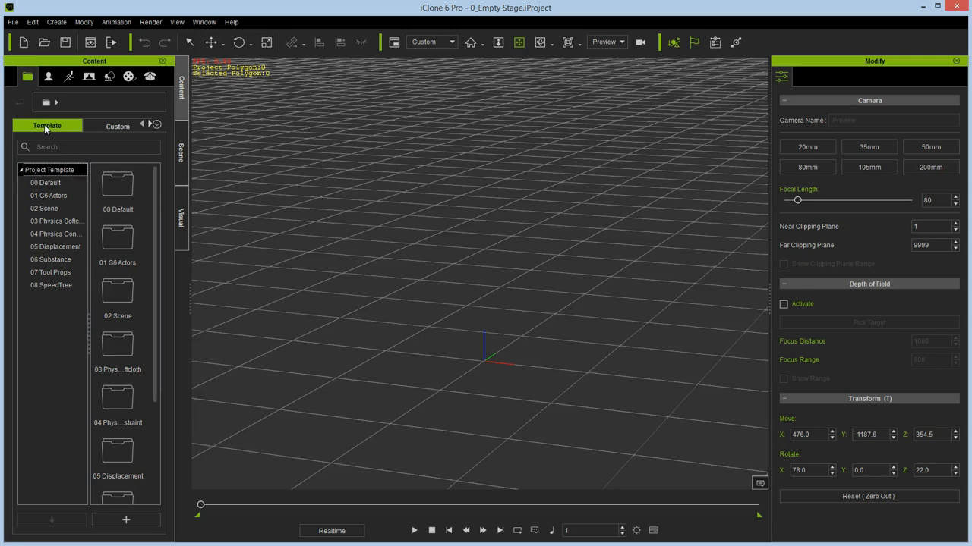
- Load the 0_Empty Wide project from the 00 Default templates, and replace it with the 0_Empty Stage template
{"action": "left_click", "coordinate": [47, 183]}
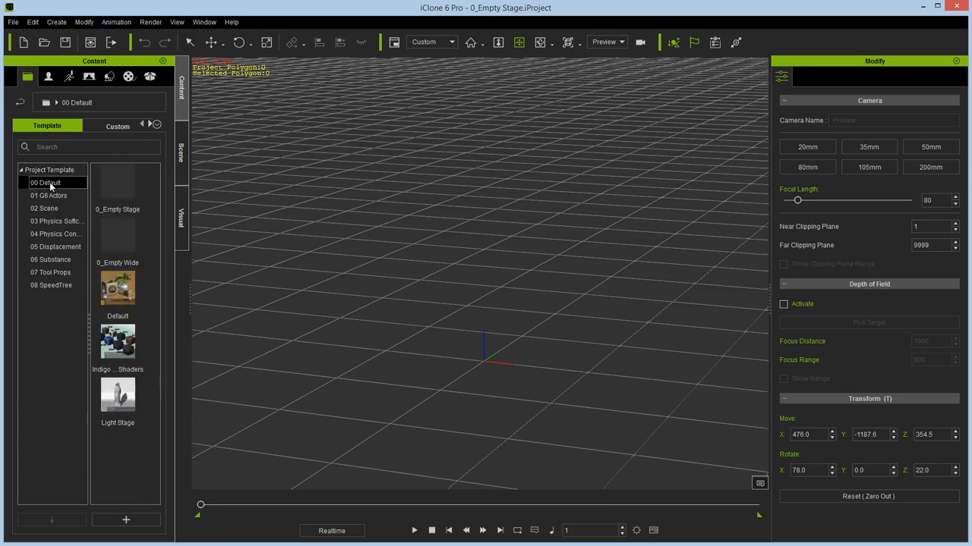
{"action": "left_click", "coordinate": [124, 249]}
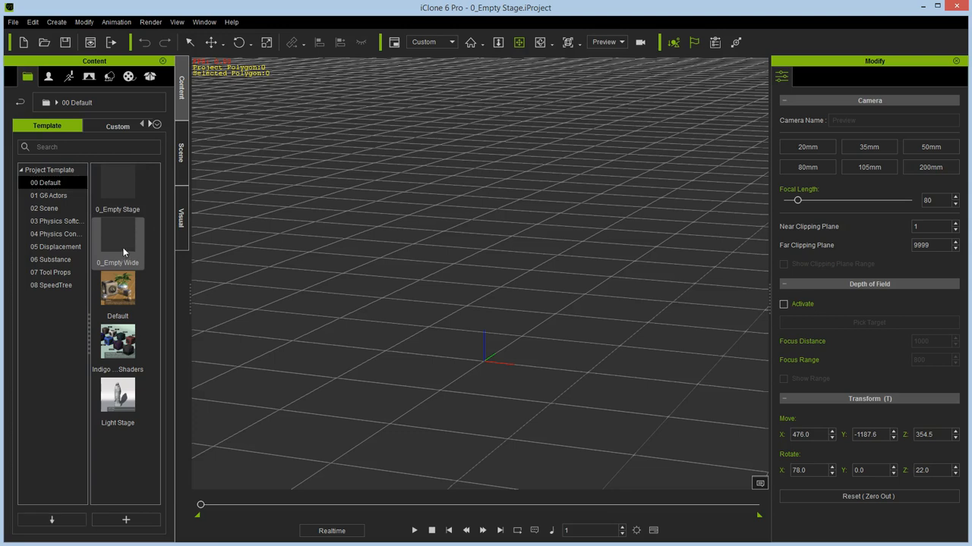
{"action": "left_click", "coordinate": [53, 522]}
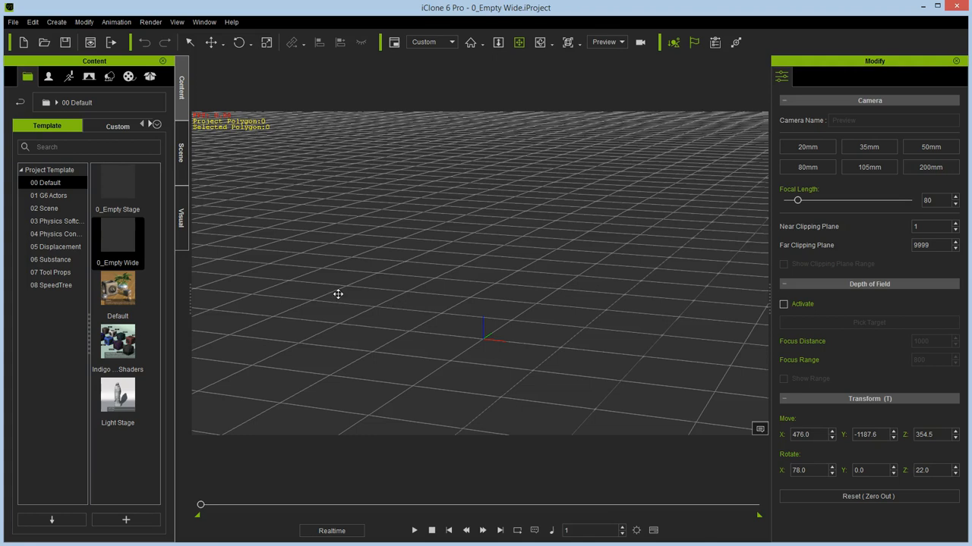
{"action": "double_click", "coordinate": [112, 190]}
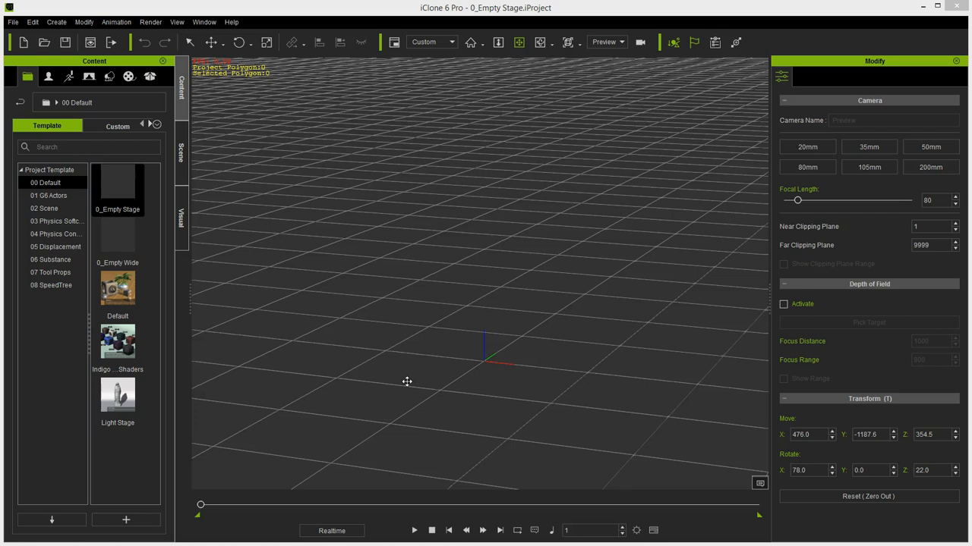
- Load the custom Setting Stage project from the iC6 Camera Work folder
{"action": "left_click", "coordinate": [124, 127]}
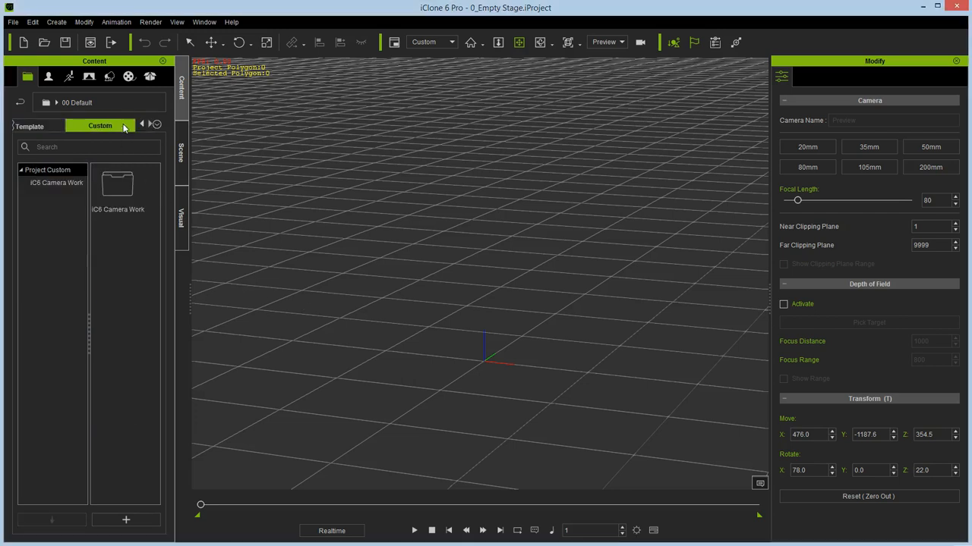
{"action": "left_click", "coordinate": [35, 184]}
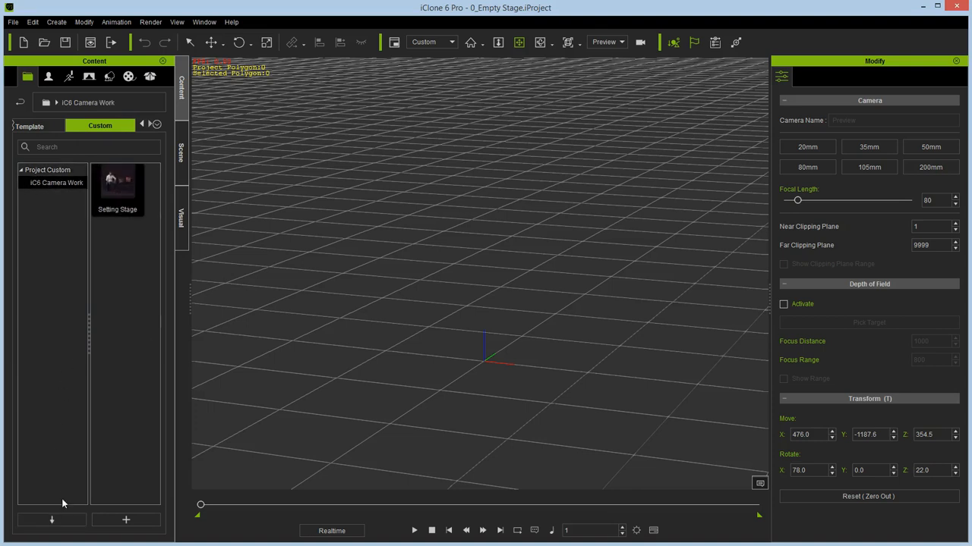
{"action": "left_click", "coordinate": [65, 520]}
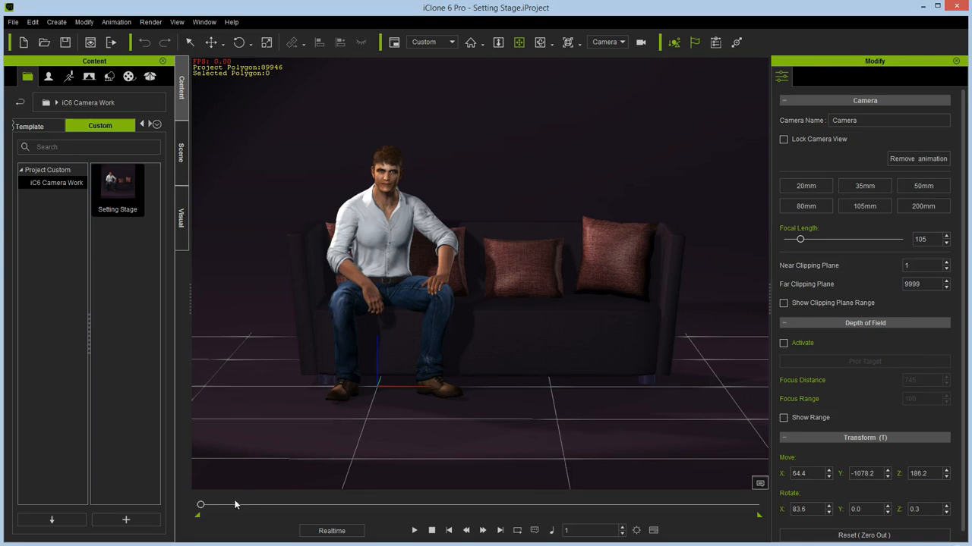
- Scrub the timeline to frame 1249, view the scene through Cam A, and advance to frame 1267
{"action": "left_click_drag", "start_coordinate": [201, 504], "coordinate": [500, 544]}
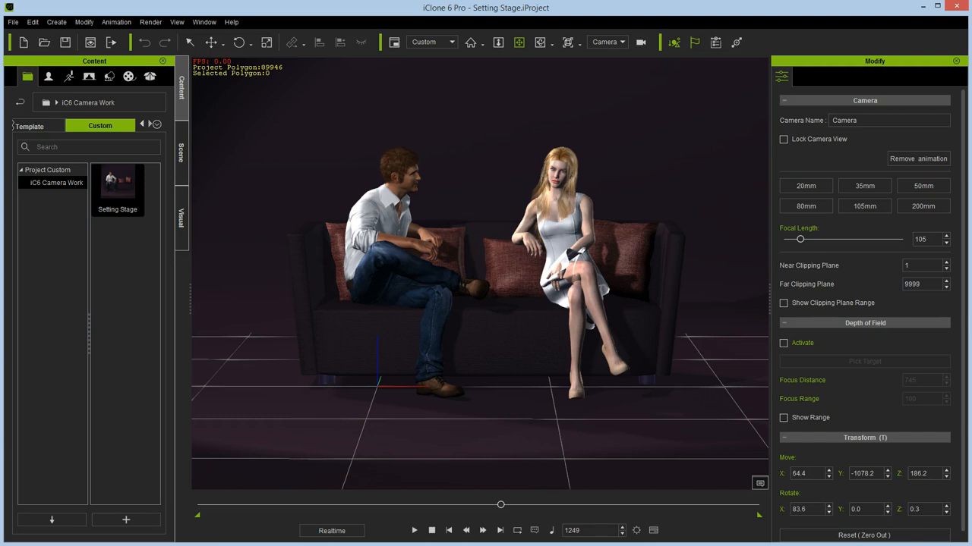
{"action": "left_click", "coordinate": [622, 41]}
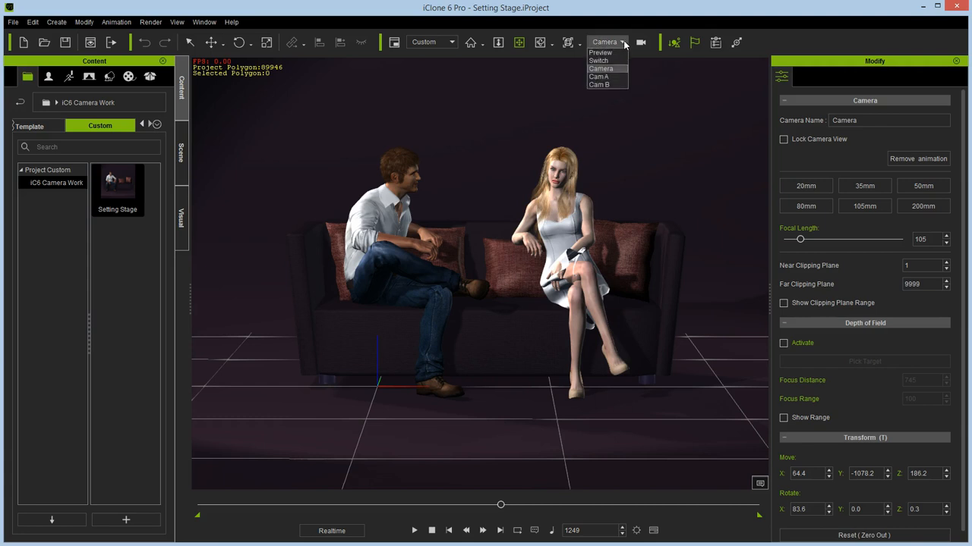
{"action": "left_click", "coordinate": [603, 76]}
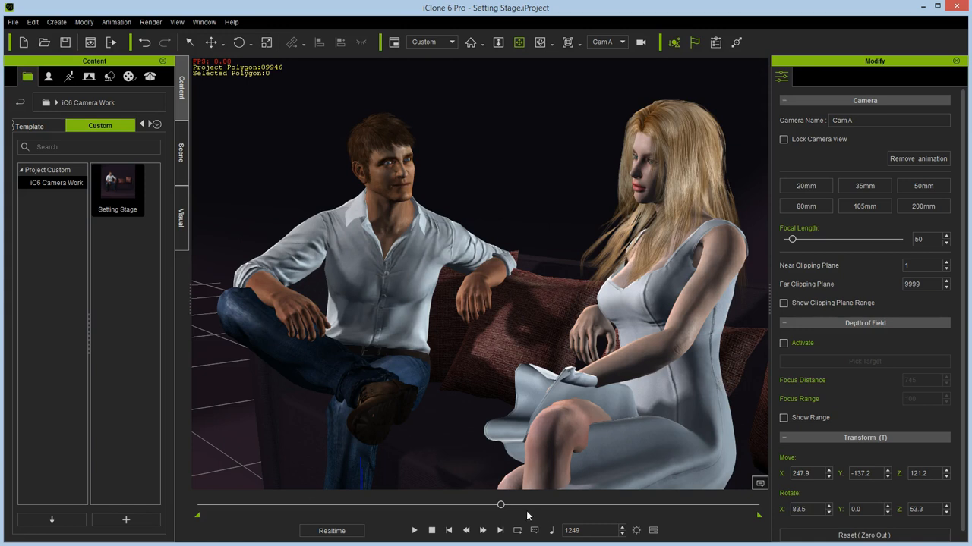
{"action": "mouse_move", "coordinate": [501, 507]}
{"action": "left_mouse_down"}
{"action": "mouse_move", "coordinate": [589, 508]}
{"action": "mouse_move", "coordinate": [476, 511]}
{"action": "mouse_move", "coordinate": [509, 507]}
{"action": "mouse_move", "coordinate": [478, 515]}
{"action": "mouse_move", "coordinate": [501, 514]}
{"action": "mouse_move", "coordinate": [495, 520]}
{"action": "mouse_move", "coordinate": [505, 512]}
{"action": "left_mouse_up"}
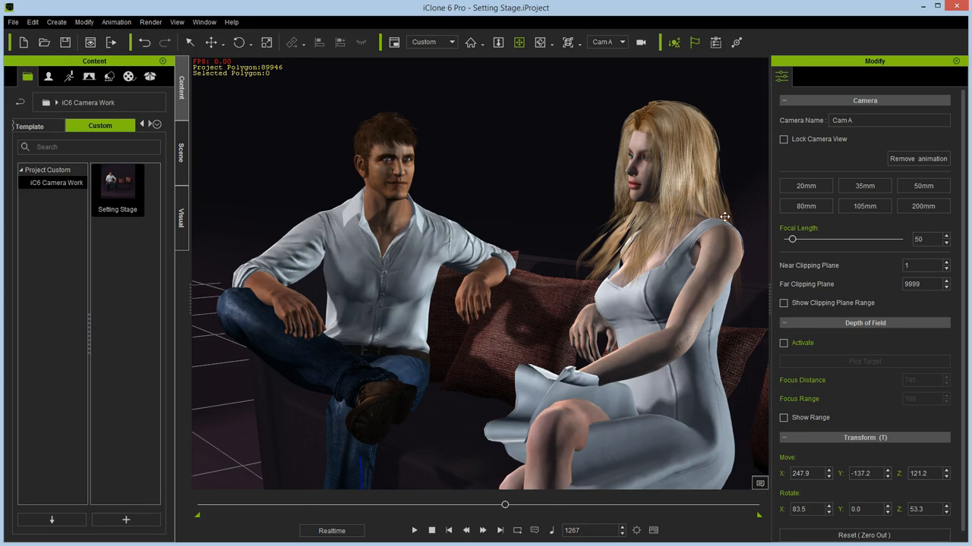
- View the woman through Cam B and scrub the timeline via frame 1430 to frame 1325
{"action": "left_click", "coordinate": [622, 43]}
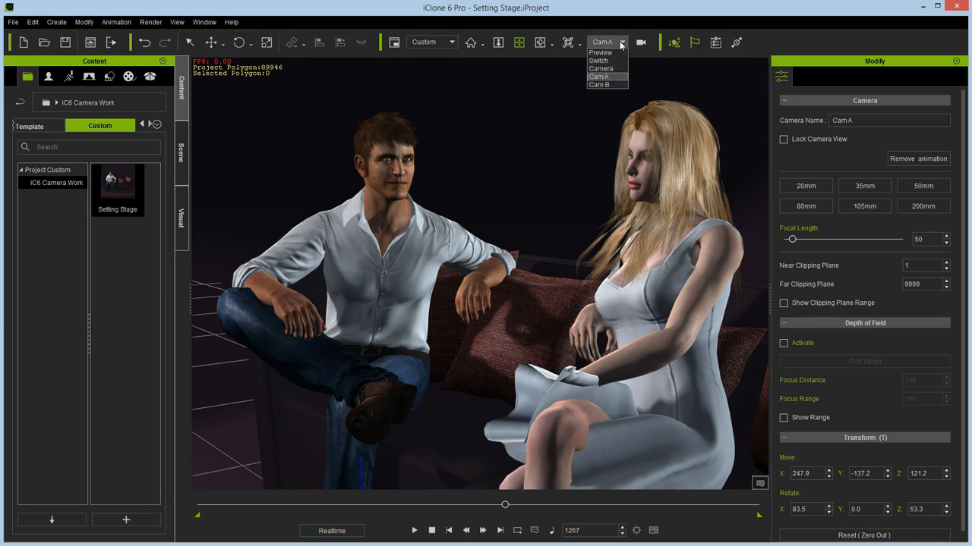
{"action": "left_click", "coordinate": [598, 84]}
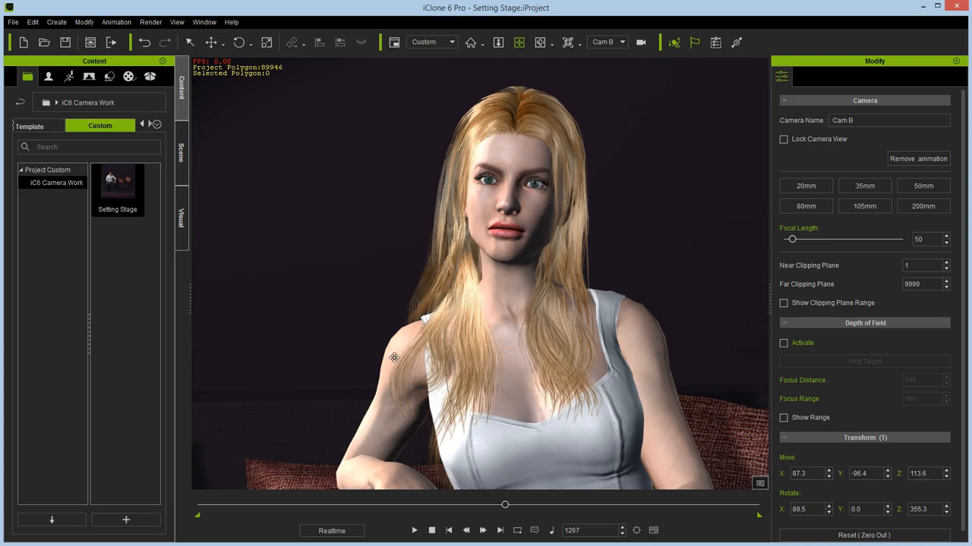
{"action": "left_click_drag", "start_coordinate": [505, 505], "coordinate": [544, 505]}
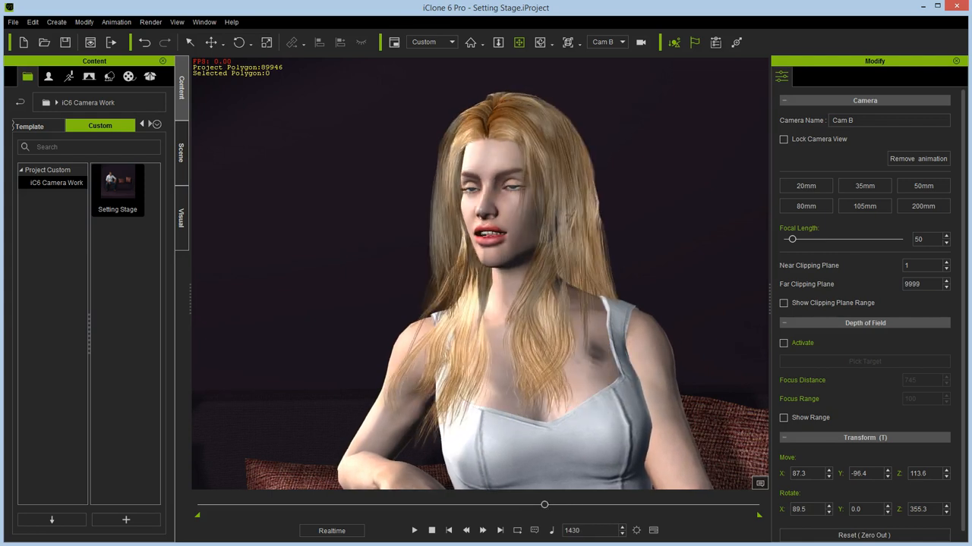
{"action": "left_click_drag", "start_coordinate": [544, 504], "coordinate": [519, 505]}
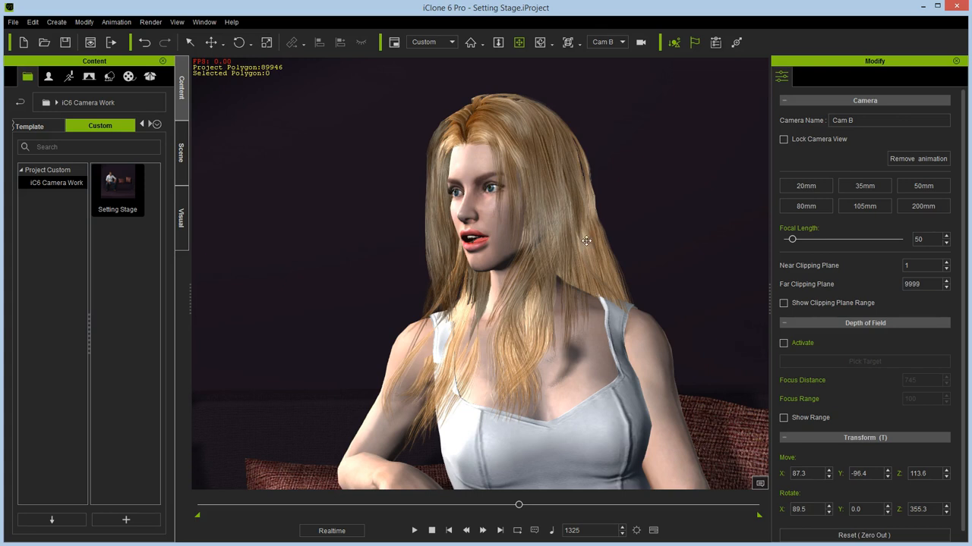
- Set the video render frame size to HD 720p (1280x720) and close the render settings
{"action": "left_click", "coordinate": [151, 22]}
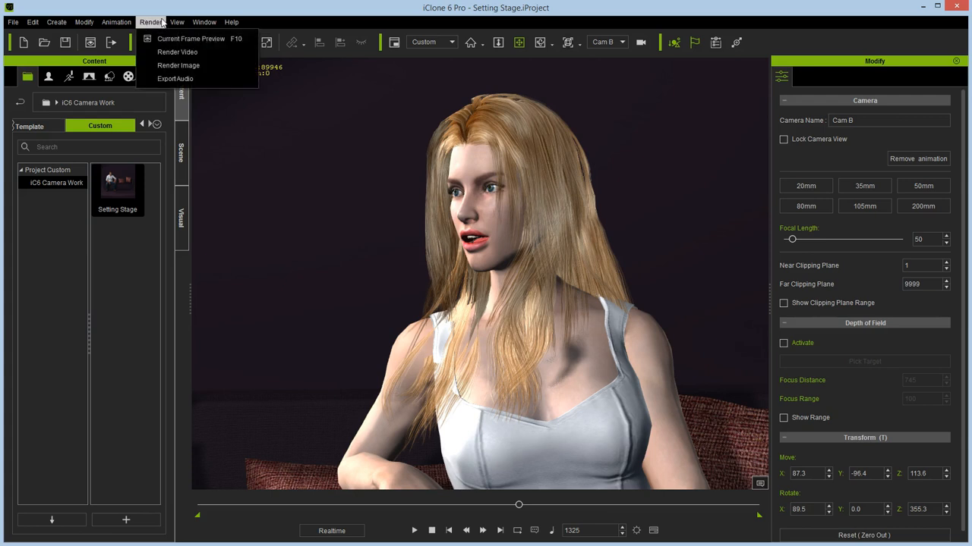
{"action": "left_click", "coordinate": [168, 55]}
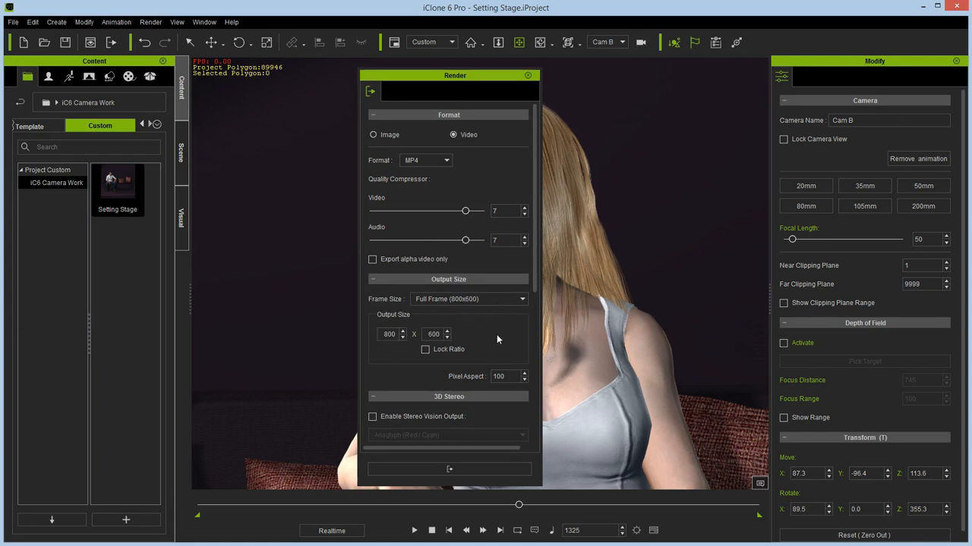
{"action": "left_click", "coordinate": [465, 303]}
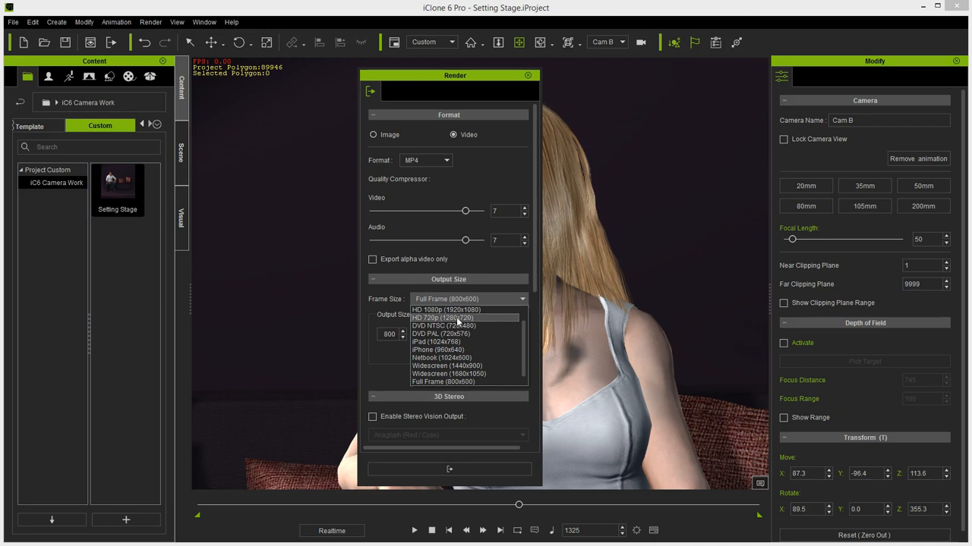
{"action": "left_click", "coordinate": [461, 319]}
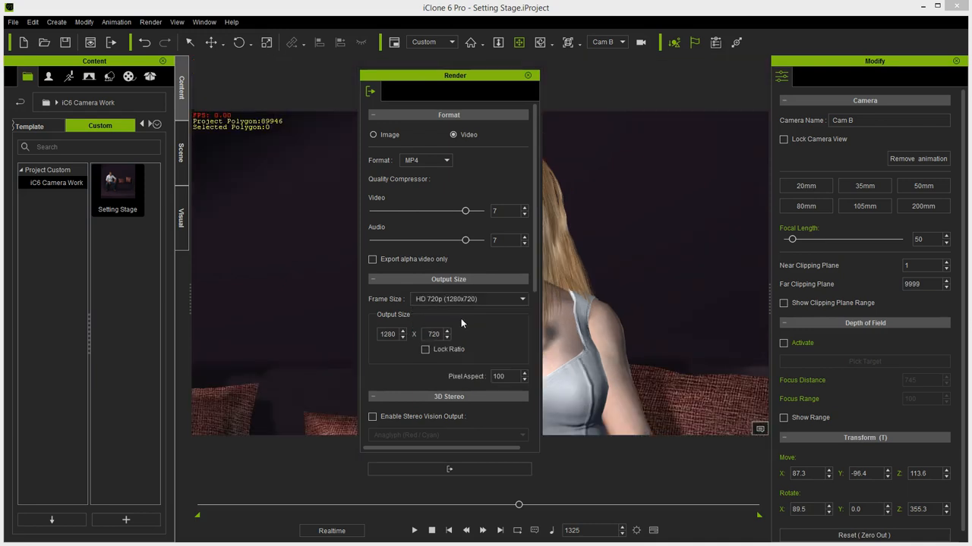
{"action": "left_click", "coordinate": [527, 76]}
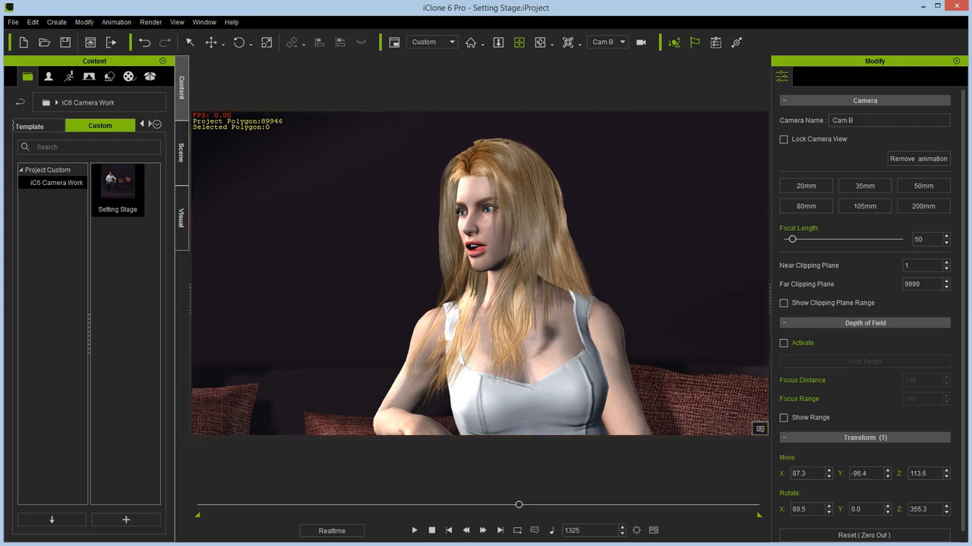
- Switch to Cam A and set its focal length to 52
{"action": "left_click", "coordinate": [622, 42]}
{"action": "left_click", "coordinate": [599, 79]}
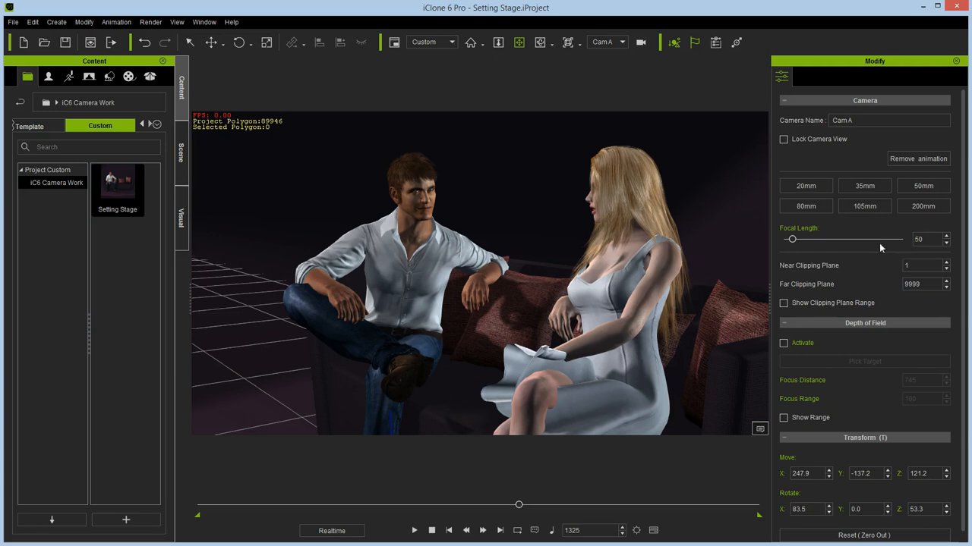
{"action": "left_click_drag", "start_coordinate": [794, 242], "coordinate": [793, 242]}
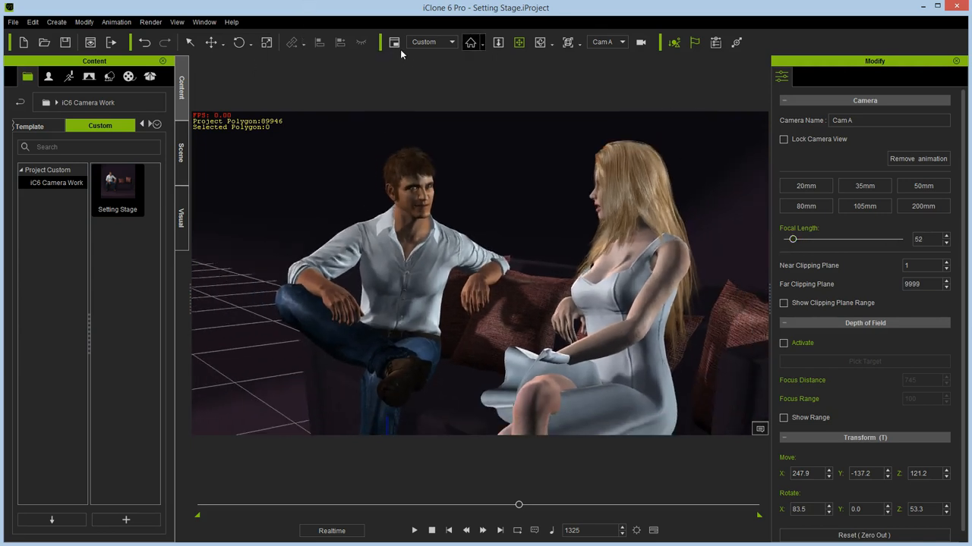
- Move Cam A closer to the couple and pan it to reframe them, at about X 211.6, Y -101.5, Z 122.5
{"action": "left_click", "coordinate": [498, 42]}
{"action": "left_click_drag", "start_coordinate": [589, 269], "coordinate": [600, 263]}
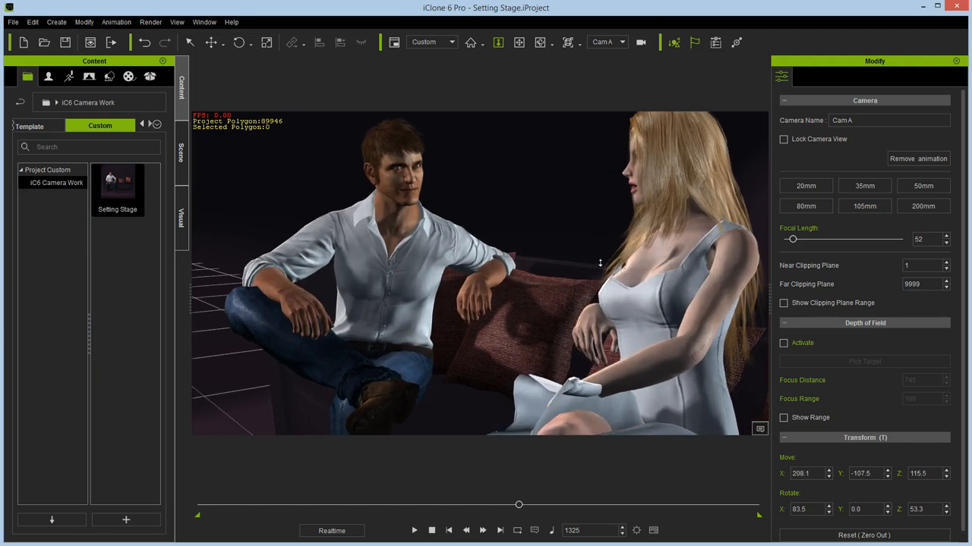
{"action": "left_click", "coordinate": [519, 43]}
{"action": "left_click_drag", "start_coordinate": [630, 186], "coordinate": [611, 203]}
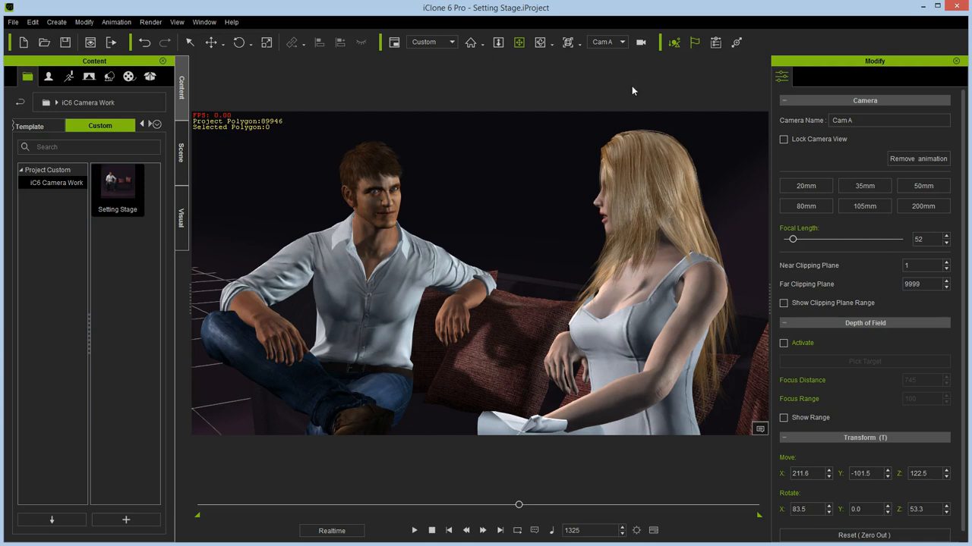
- Switch to Cam B, move it closer to the woman and pan to reframe her, at about X 86.0, Y -74.2, Z 116.9
{"action": "left_click", "coordinate": [622, 43]}
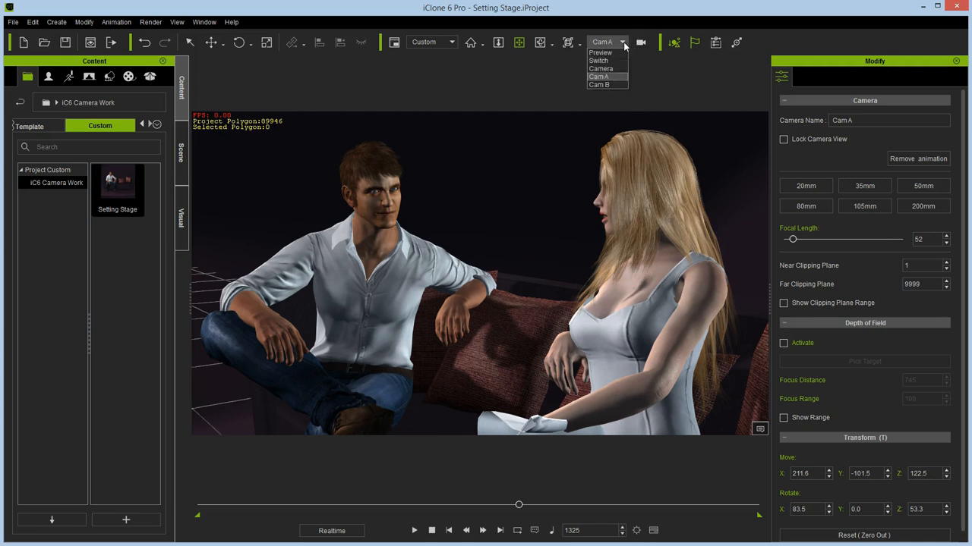
{"action": "left_click", "coordinate": [604, 84]}
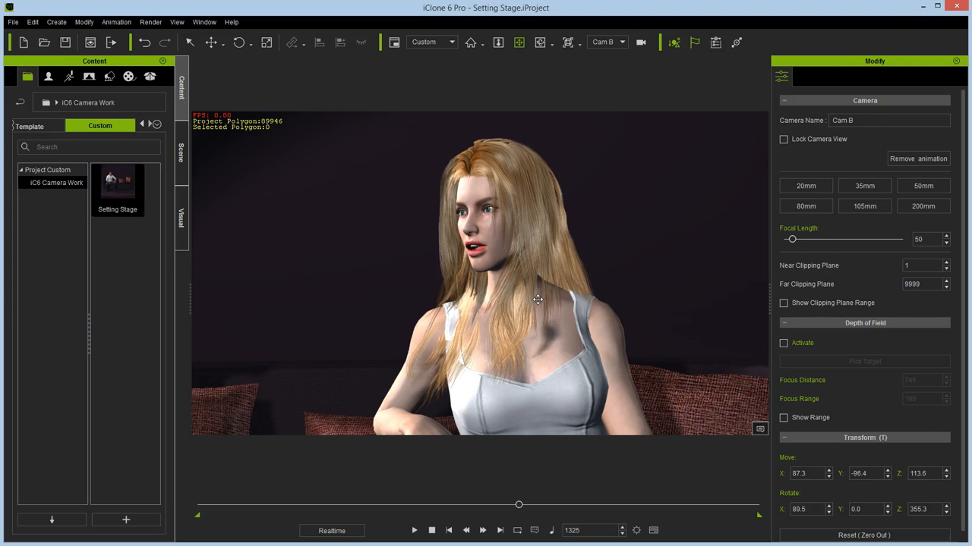
{"action": "left_click", "coordinate": [498, 44]}
{"action": "left_click_drag", "start_coordinate": [582, 274], "coordinate": [586, 268]}
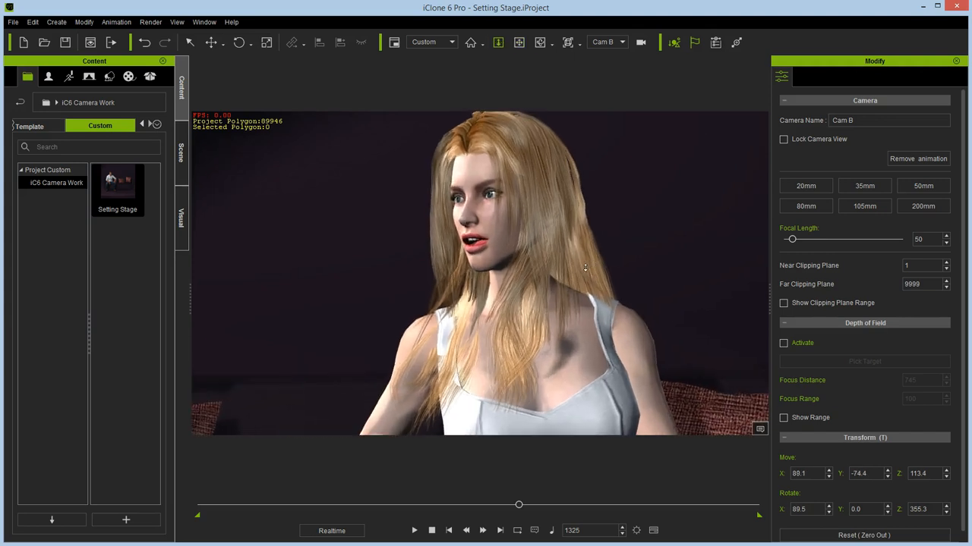
{"action": "left_click", "coordinate": [518, 42]}
{"action": "left_click_drag", "start_coordinate": [614, 204], "coordinate": [646, 241]}
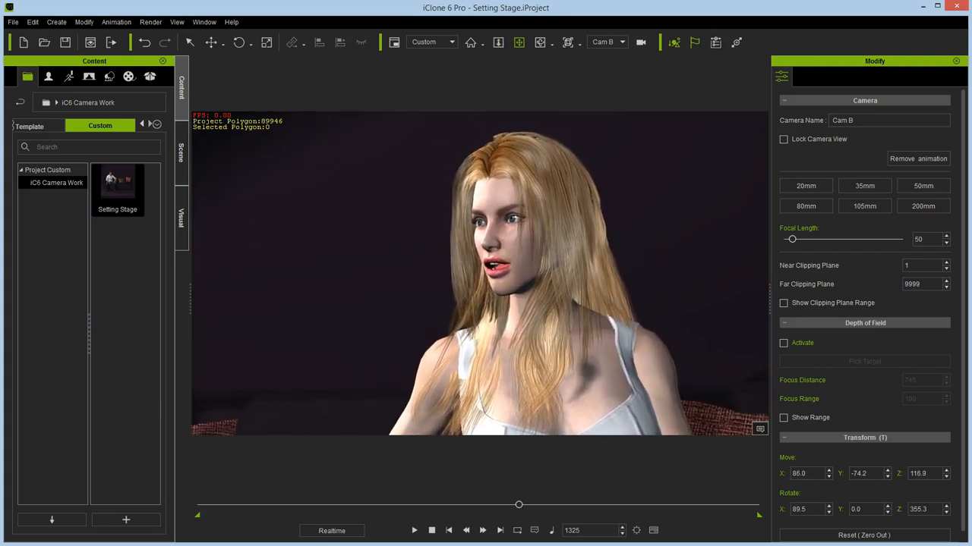